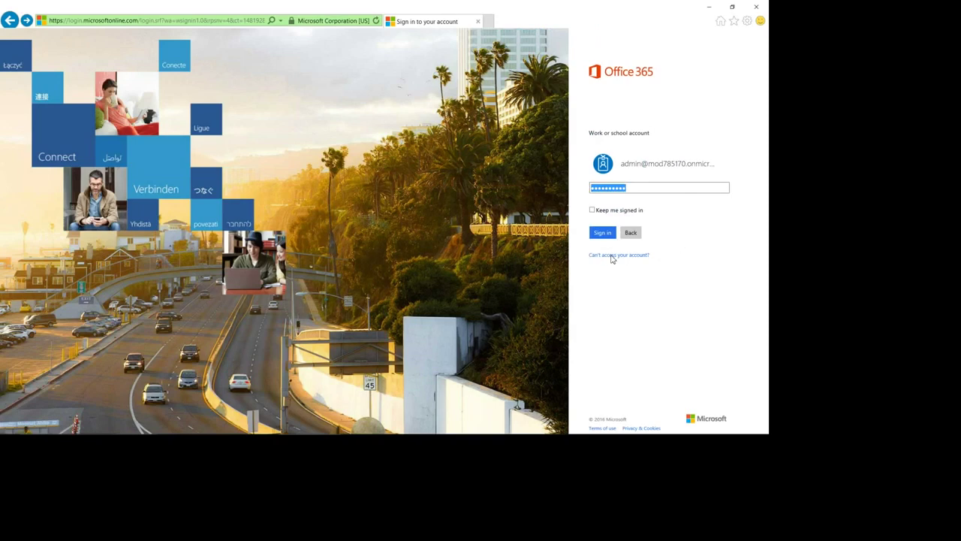
# Enter the admin work account password and sign in to Office 365
pyautogui.write('••••••••••')
pyautogui.press('Return')
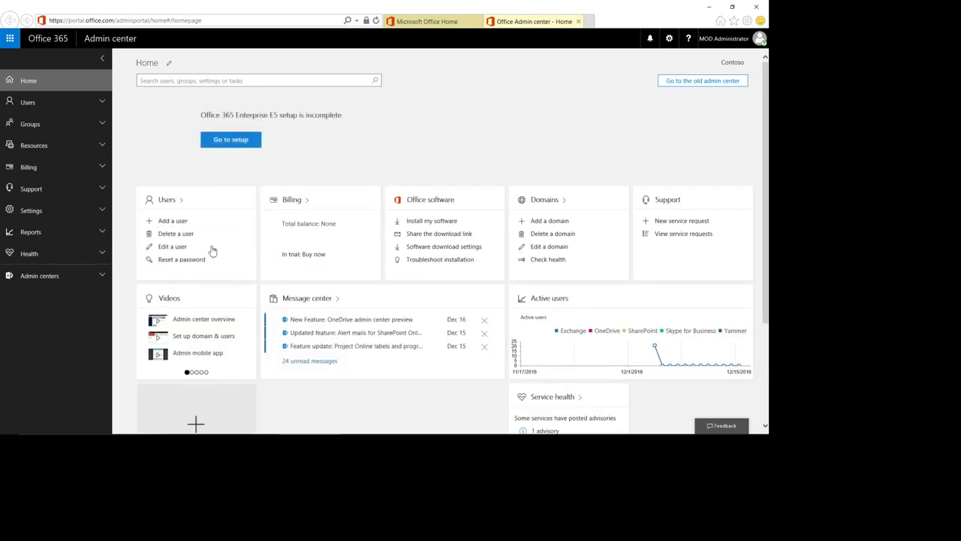
# Choose Add a user on the Users tile to bring up the New user form
pyautogui.click(211, 251)
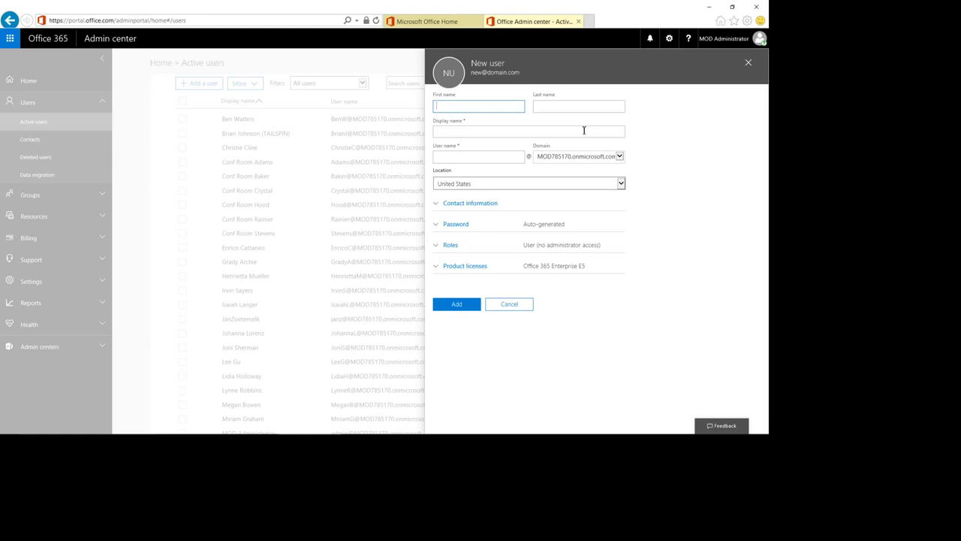
# Enter first name 'group', last name 'O365' and user name 'group-o365', keeping the auto display name
pyautogui.write('group')
pyautogui.press('Tab')
pyautogui.write('O365')
pyautogui.click(584, 130)
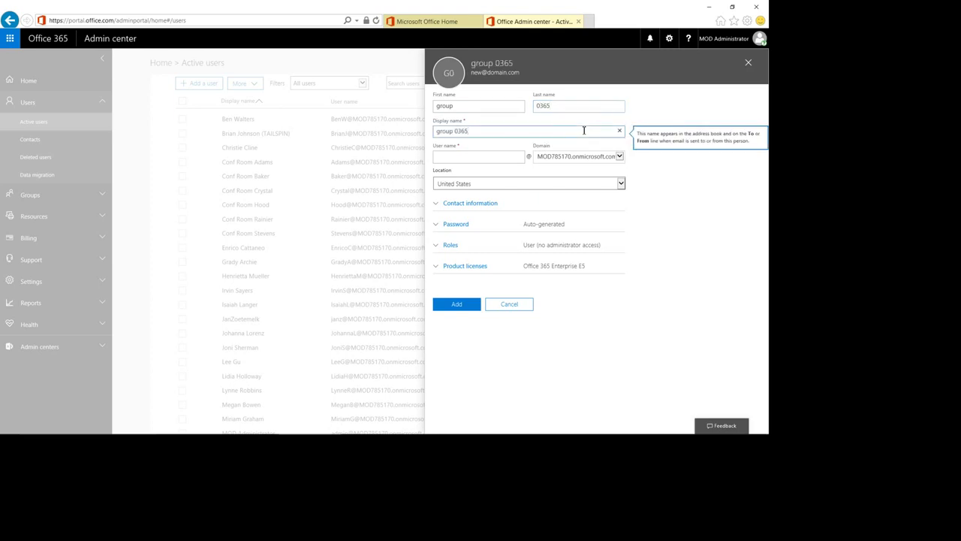
pyautogui.hotkey('ctrl', 'a')
pyautogui.press('Home')
pyautogui.press('Tab')
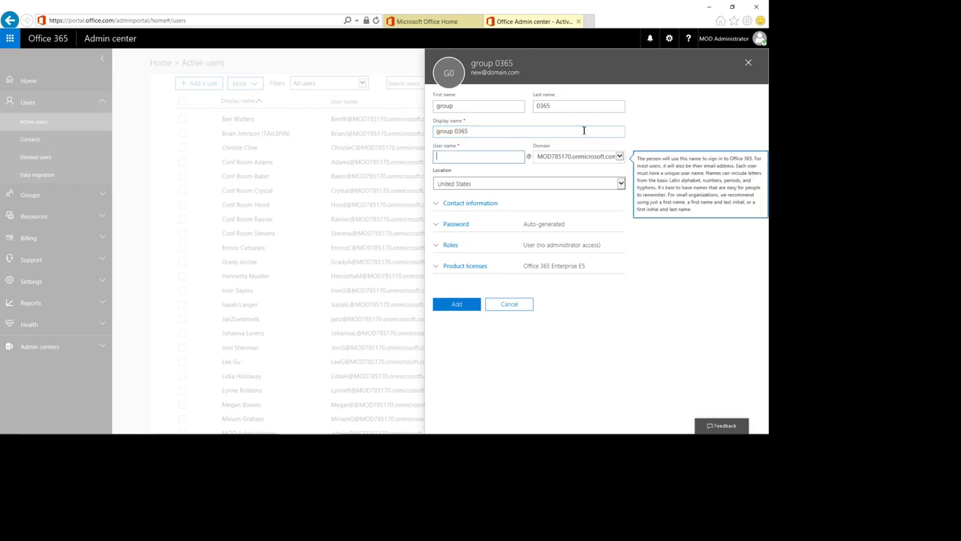
pyautogui.write('group-o365')
# Set the user's location to Netherlands and review the assigned product licence
pyautogui.click(573, 184)
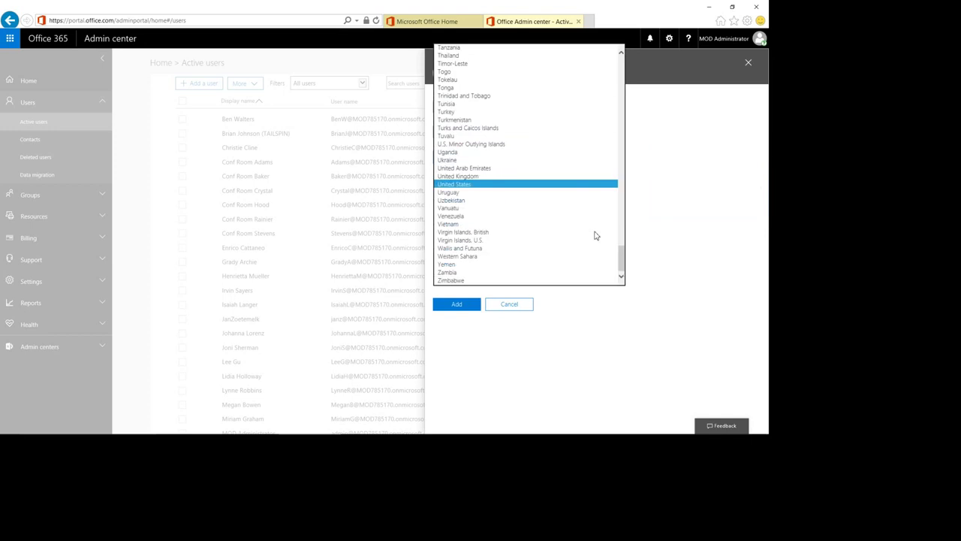
pyautogui.press('n')
pyautogui.press('Down')
pyautogui.press('Down')
pyautogui.press('Down')
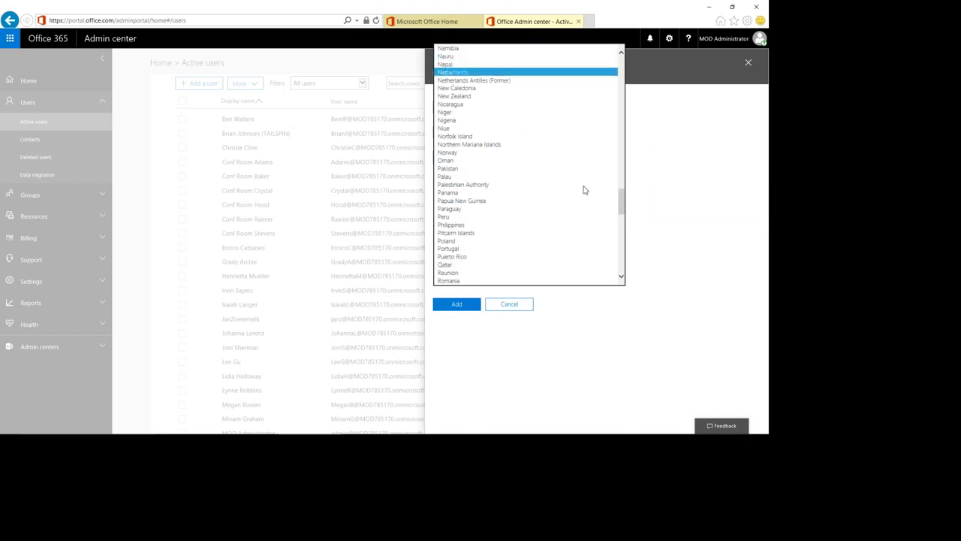
pyautogui.press('Return')
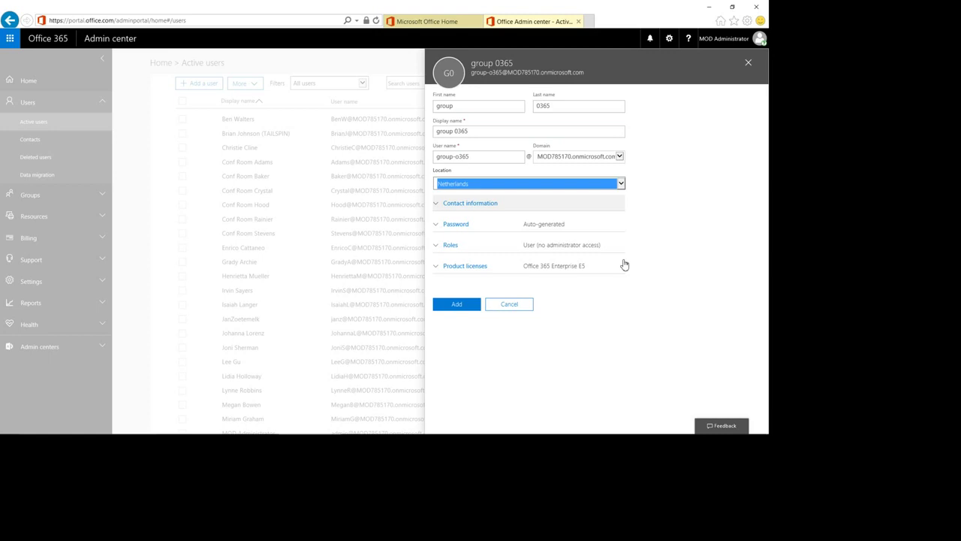
pyautogui.hotkey('shift', 'Tab')
pyautogui.hotkey('shift', 'Tab')
pyautogui.hotkey('shift', 'Tab')
pyautogui.press('Tab')
pyautogui.press('Tab')
pyautogui.press('Tab')
pyautogui.press('Tab')
pyautogui.press('Tab')
pyautogui.press('Tab')
pyautogui.press('Tab')
pyautogui.press('Return')
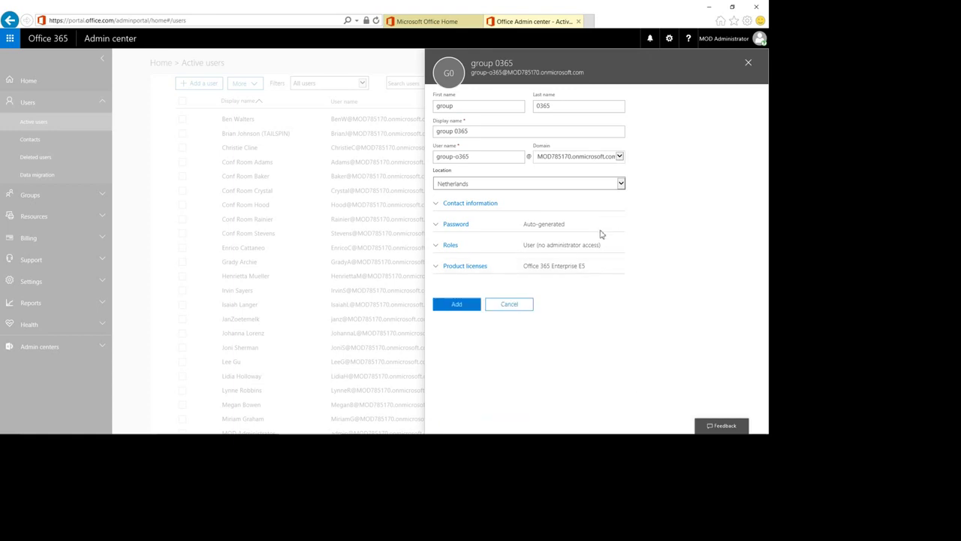
# Choose to create the password manually, enter a strong one, and untick the first-sign-in change requirement
pyautogui.press('Return')
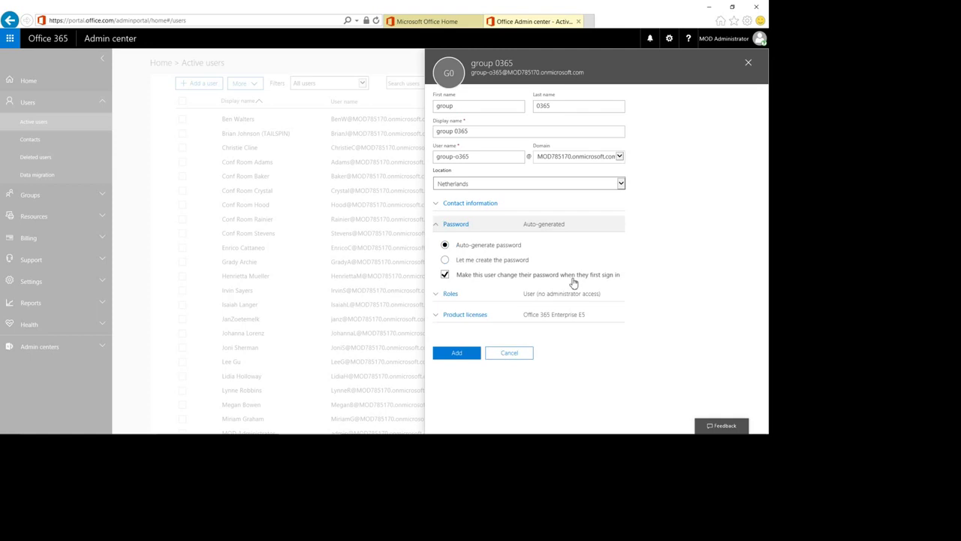
pyautogui.press('Tab')
pyautogui.press('Down')
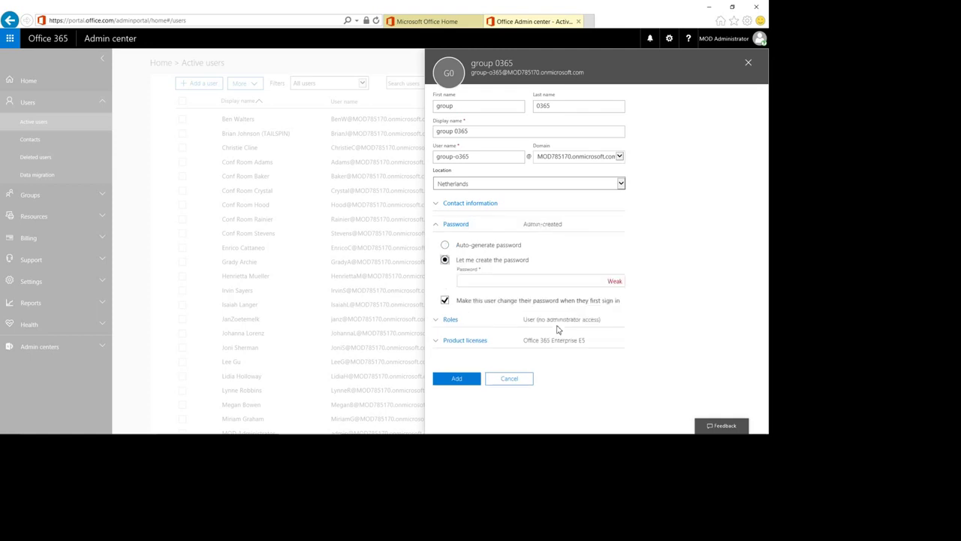
pyautogui.press('Tab')
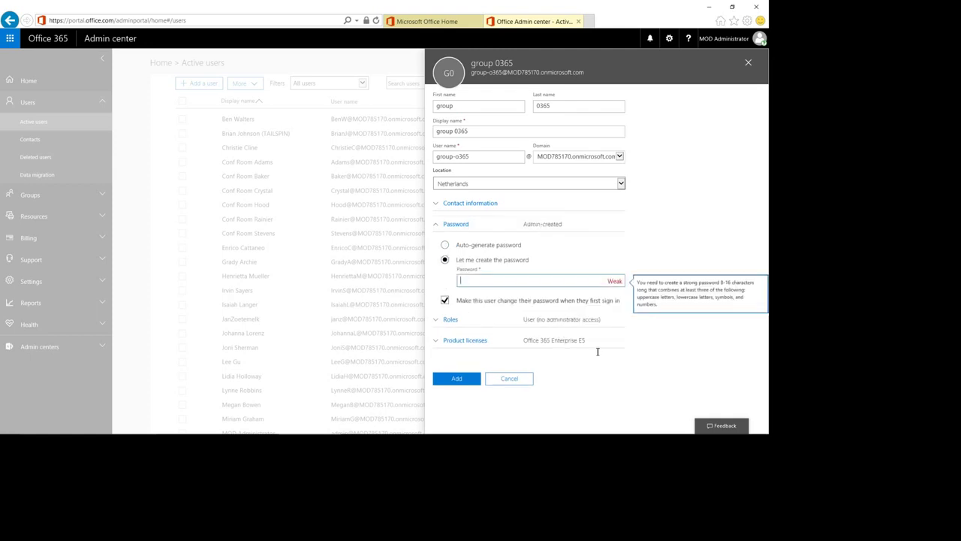
pyautogui.write('••••••••••')
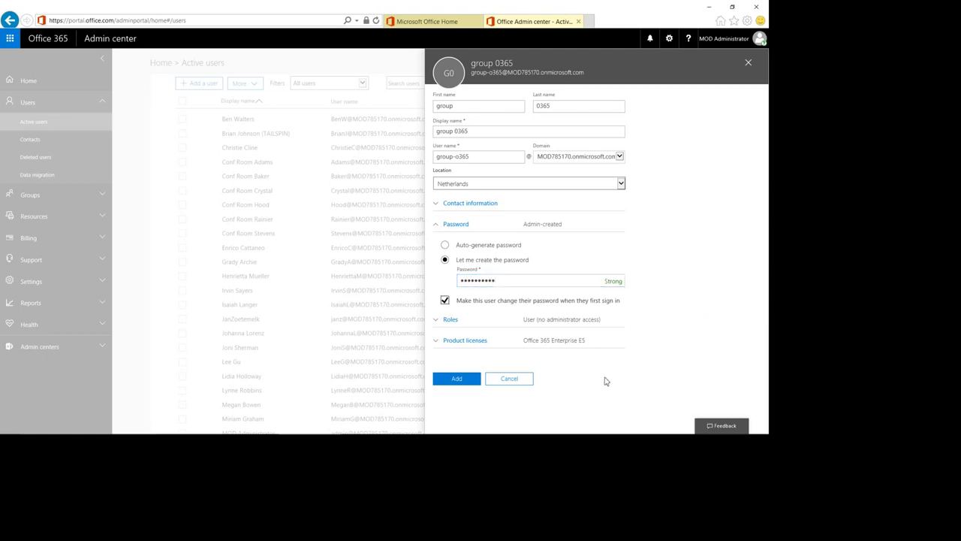
pyautogui.press('Tab')
pyautogui.press('space')
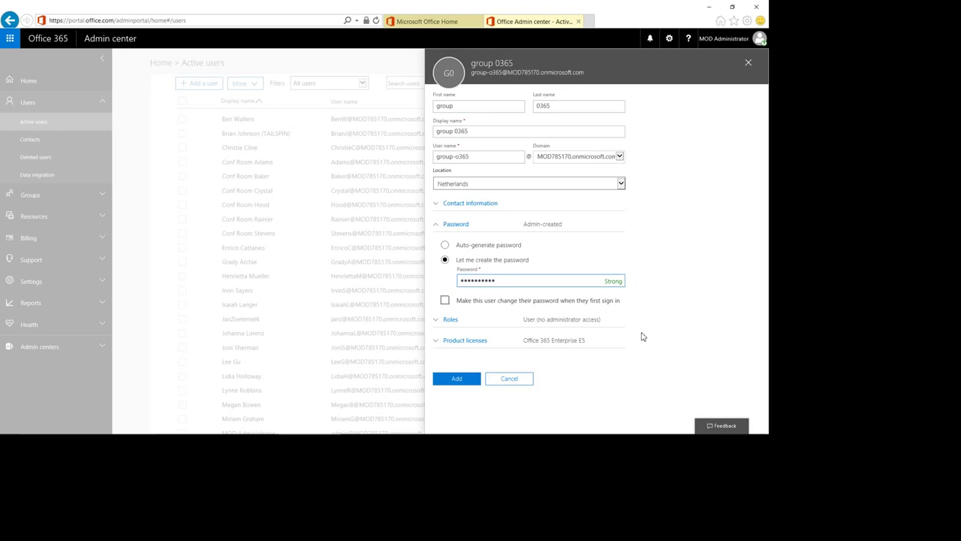
# Add the group O365 user without emailing the password, copy its sign-in name, and close the confirmation
pyautogui.click(457, 379)
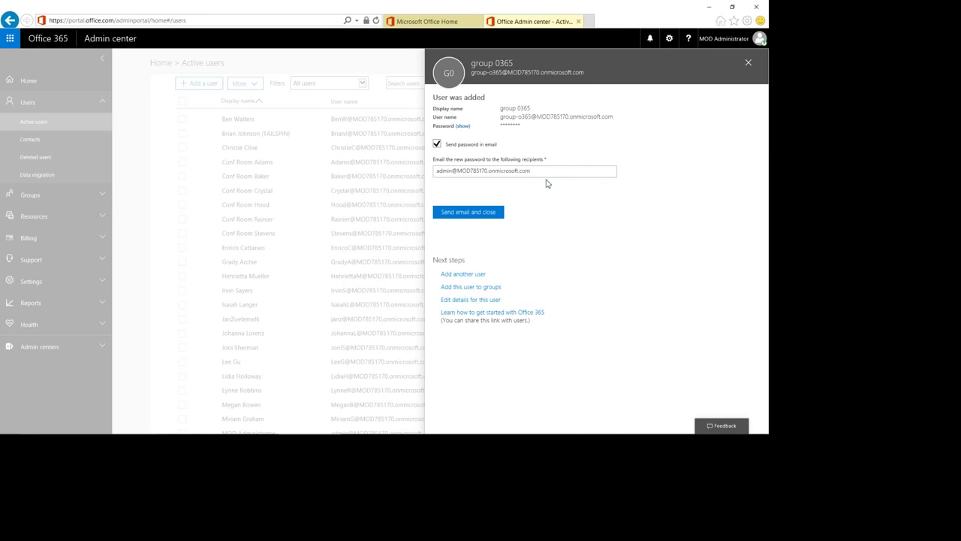
pyautogui.press('space')
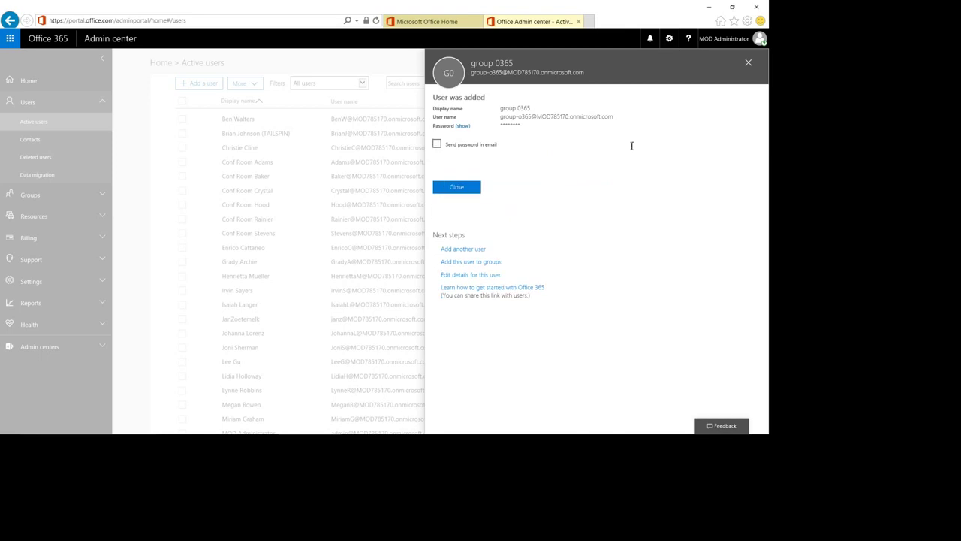
pyautogui.moveTo(627, 147); pyautogui.dragTo(742, 161)
pyautogui.hotkey('ctrl', 'c')
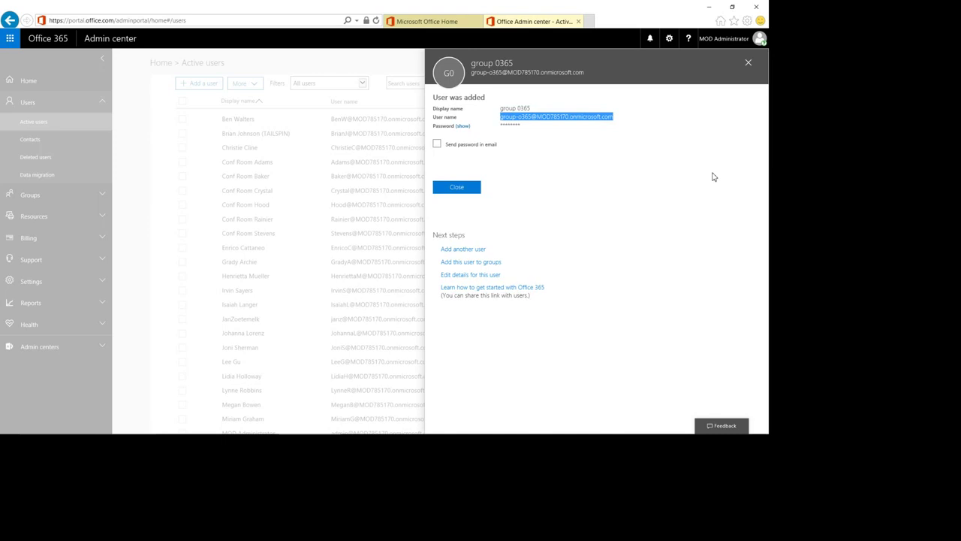
pyautogui.press('Tab')
pyautogui.press('Return')
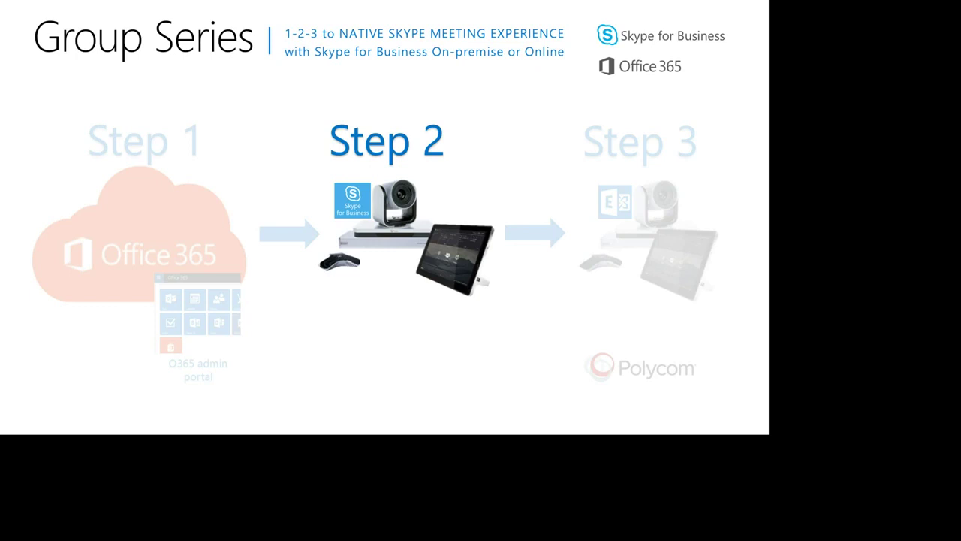
# Switch from the slide to the browser showing the Polycom Group Series web interface
pyautogui.hotkey('alt', 'Tab')
pyautogui.hotkey('alt', 'Tab')
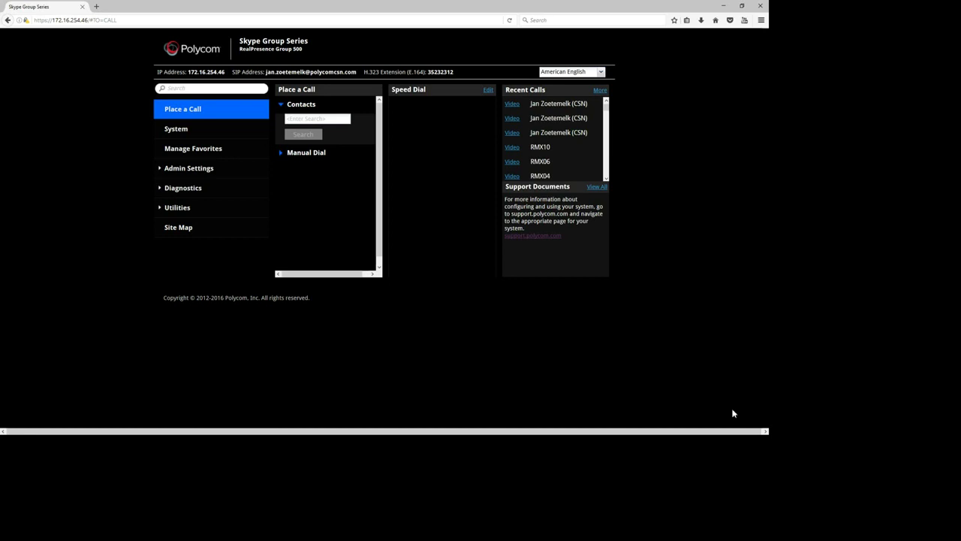
# Go to System and view the Options page showing the Skype for Business Interoperability License ticked
pyautogui.click(187, 134)
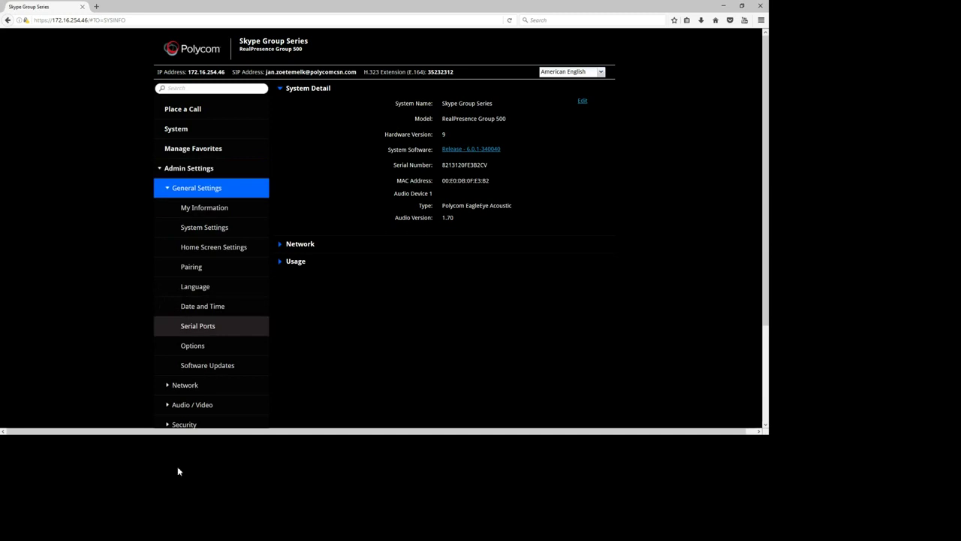
pyautogui.click(192, 345)
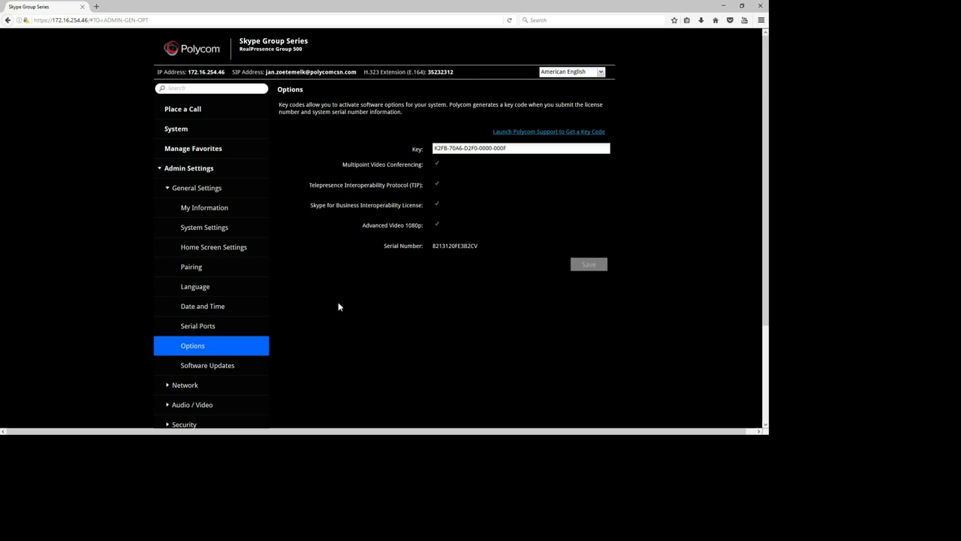
# Open Security > General Settings, showing AES encryption set to When Available and FIPS 140 off
pyautogui.scroll(-2, 257, 325)
pyautogui.scroll(-2, 256, 325)
pyautogui.click(252, 300)
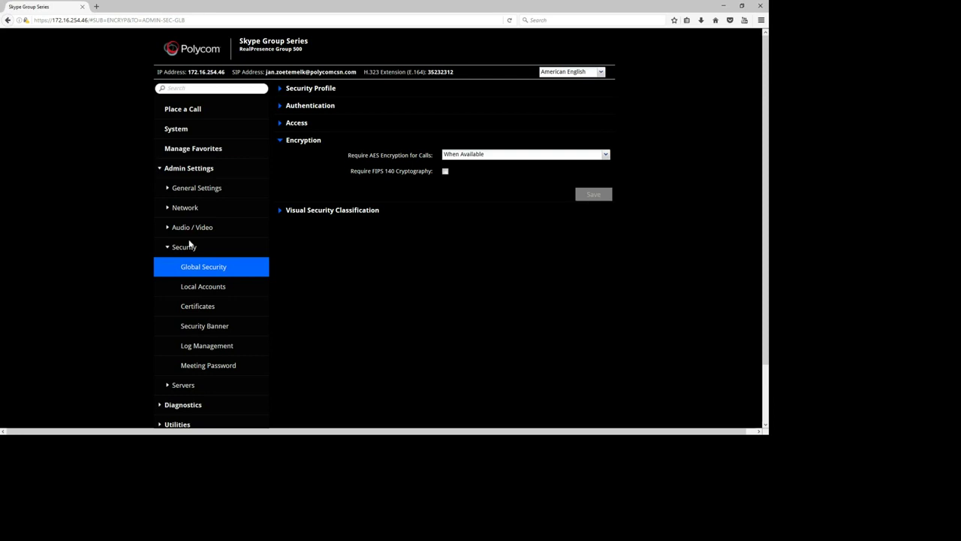
pyautogui.click(197, 187)
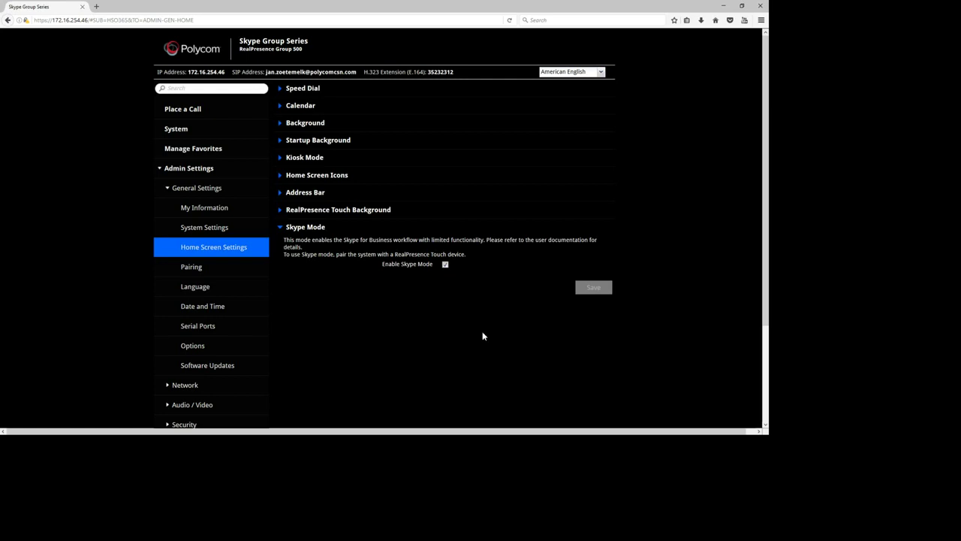
# Toggle Enable Skype Mode off and back on so it stays enabled
pyautogui.press('space')
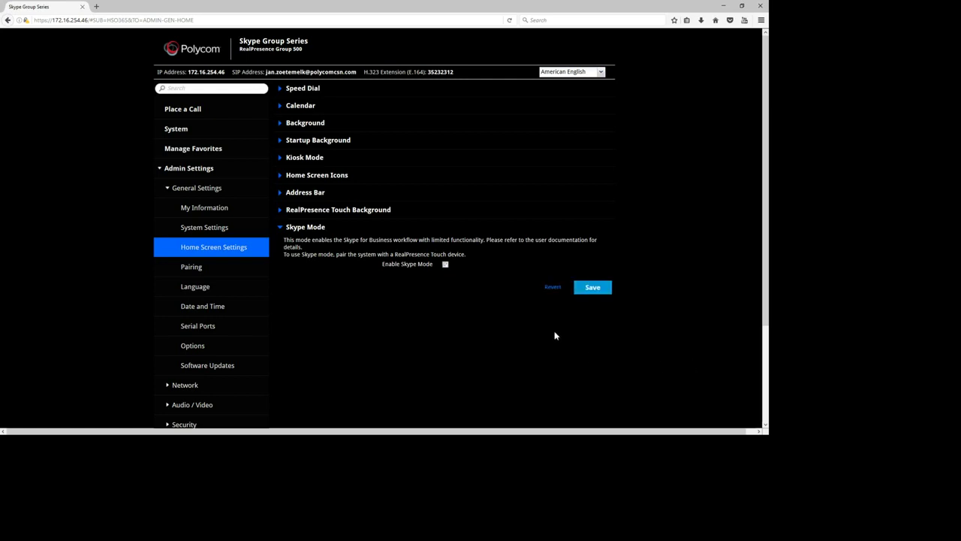
pyautogui.press('space')
pyautogui.press('space')
pyautogui.press('space')
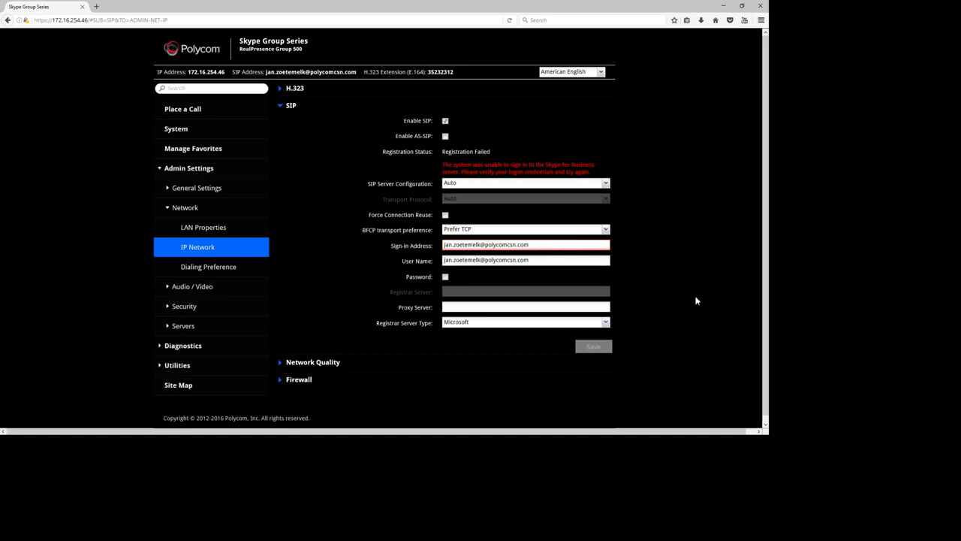
# Paste the group O365 account as both the SIP sign-in address and user name
pyautogui.hotkey('ctrl', 'a')
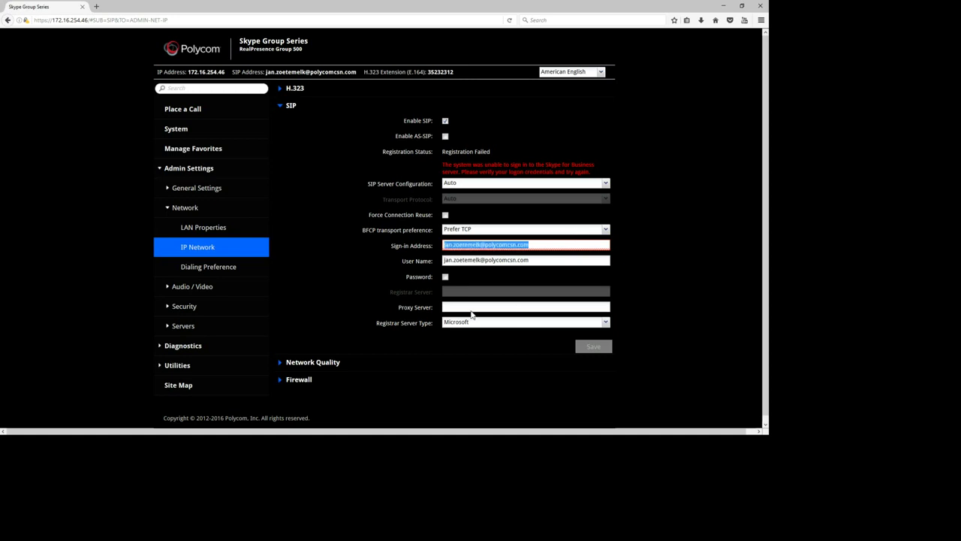
pyautogui.hotkey('ctrl', 'v')
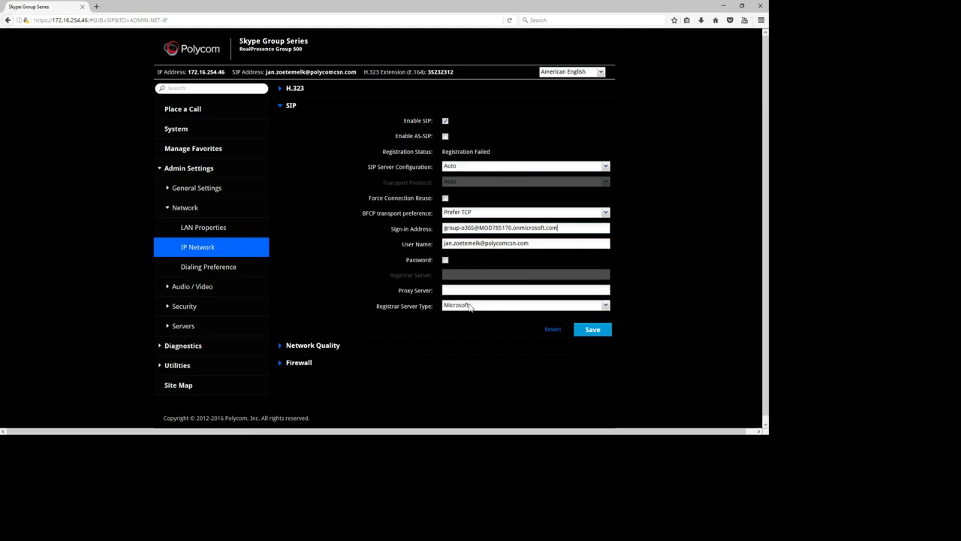
pyautogui.press('Tab')
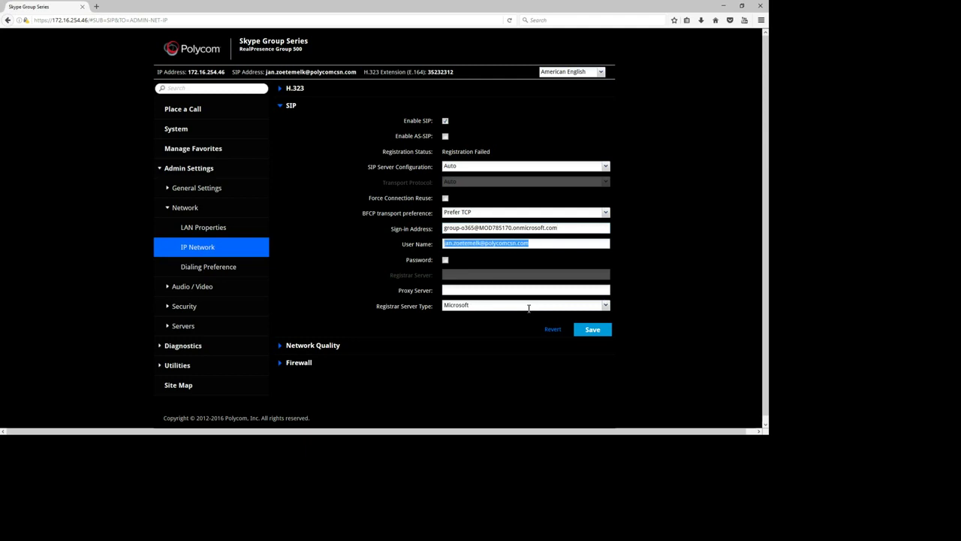
pyautogui.hotkey('ctrl', 'v')
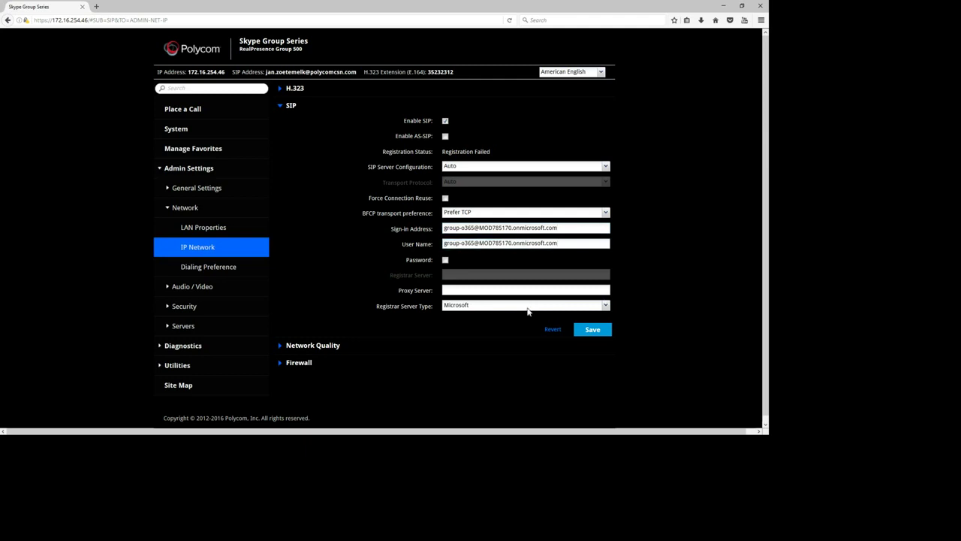
# Enable SIP password authentication, enter and confirm the account password, and save
pyautogui.press('Tab')
pyautogui.press('space')
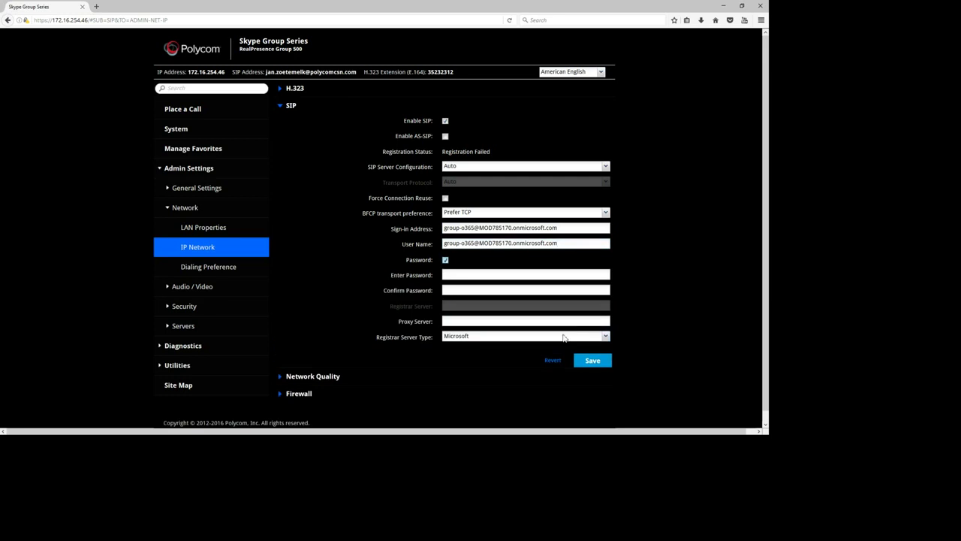
pyautogui.press('Tab')
pyautogui.write('••••••••••')
pyautogui.press('Tab')
pyautogui.write('••••••••••')
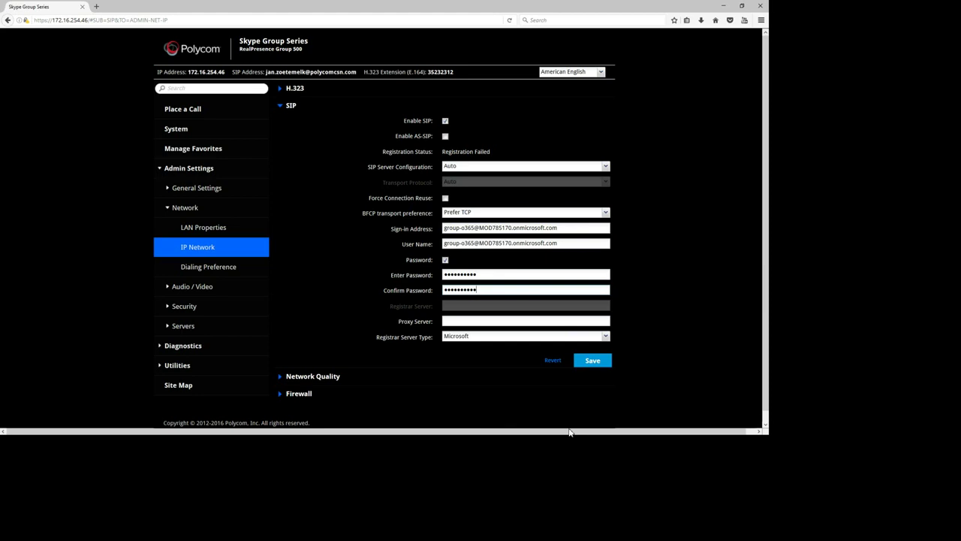
pyautogui.press('Return')
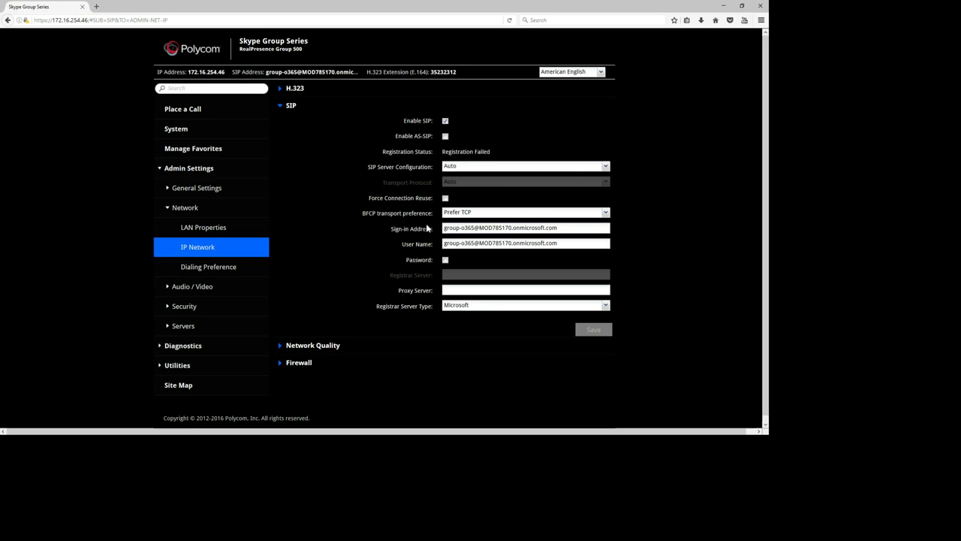
# Find Restart System with the 'rest' settings search and confirm the reboot
pyautogui.click(262, 110)
pyautogui.write('rest')
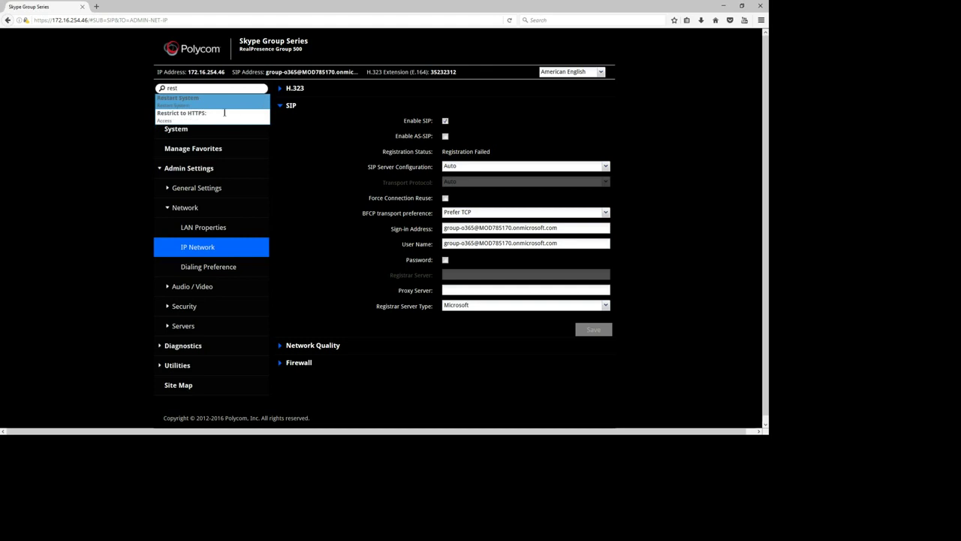
pyautogui.press('Return')
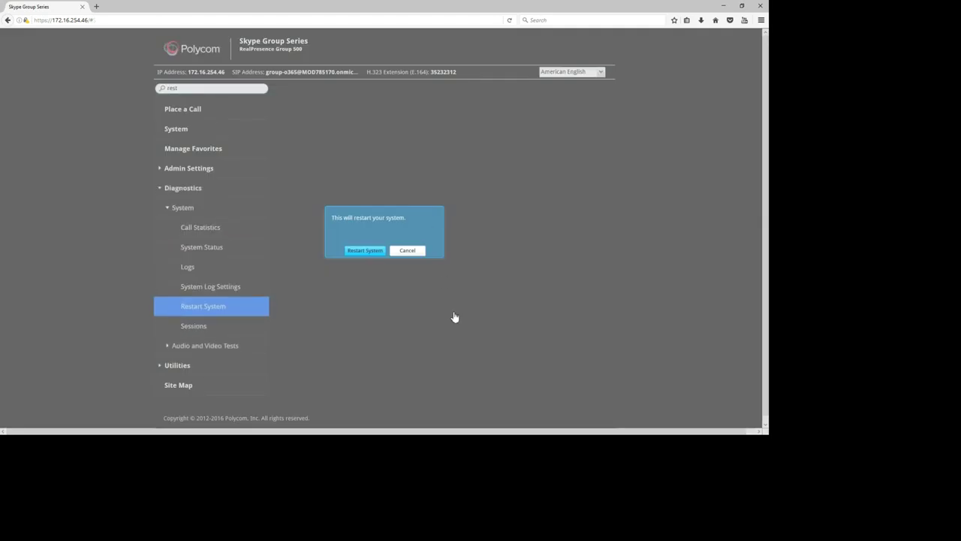
pyautogui.press('Return')
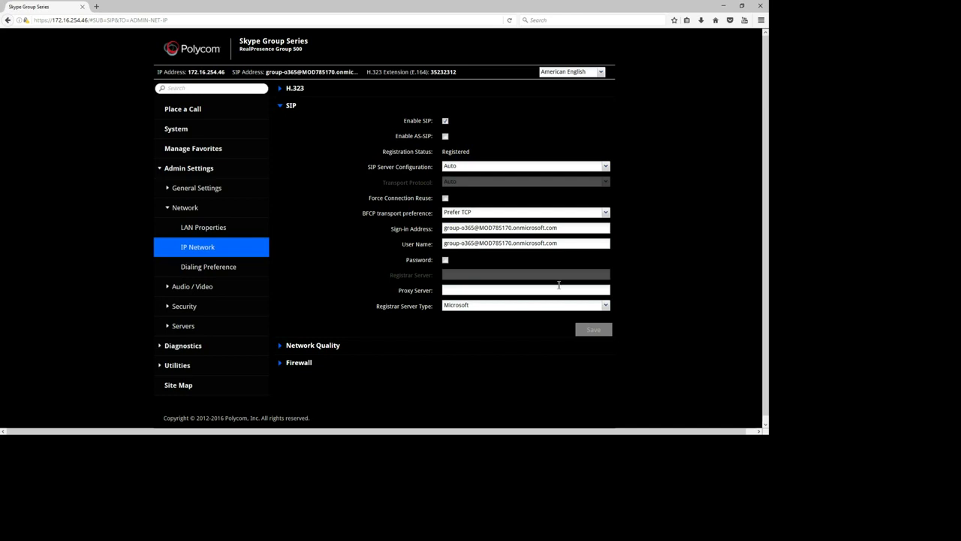
# Expand General Settings and open the Home Screen Settings page
pyautogui.click(197, 188)
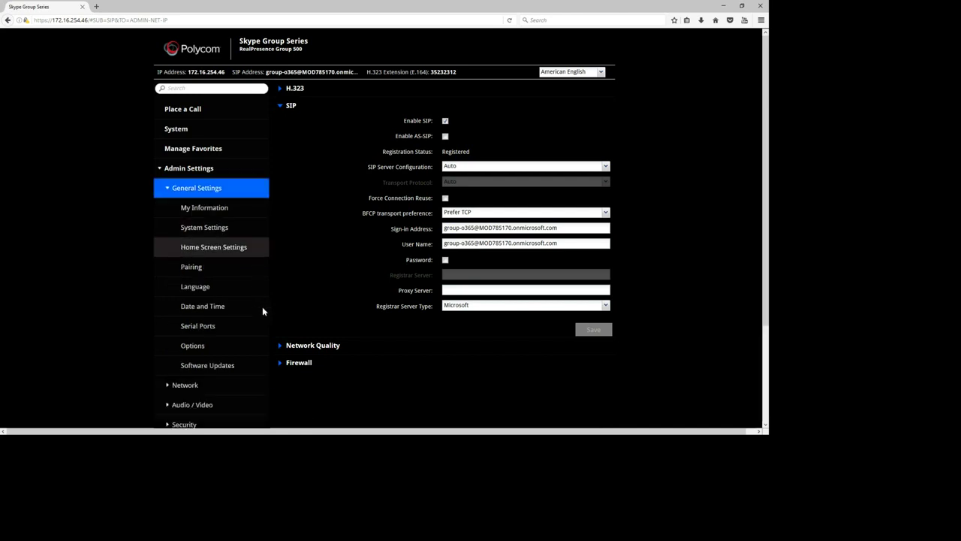
pyautogui.click(214, 247)
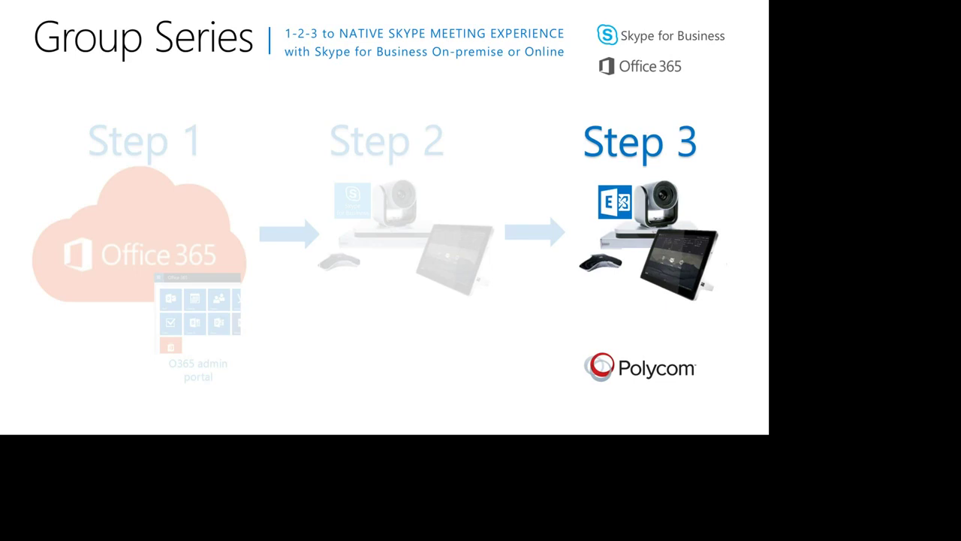
# Leave the Step 3 Exchange calendaring slide and return to the Polycom web admin window
pyautogui.hotkey('alt', 'Tab')
pyautogui.hotkey('alt', 'Tab')
pyautogui.hotkey('alt', 'Tab')
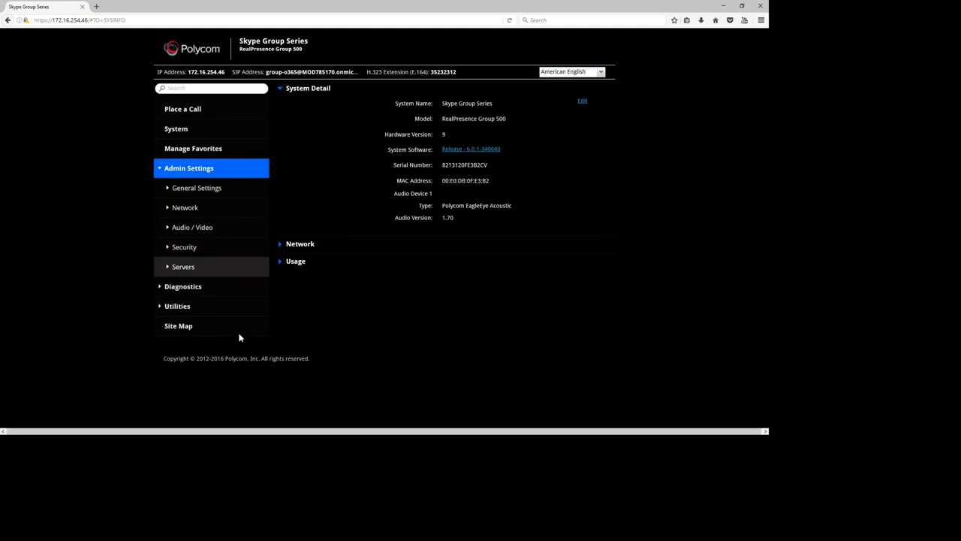
# Under Servers > Calendaring Service, enter the Office 365 room account as Email and User Name, then type its password
pyautogui.press('Return')
pyautogui.press('Tab')
pyautogui.press('Tab')
pyautogui.press('Tab')
pyautogui.press('Tab')
pyautogui.press('Return')
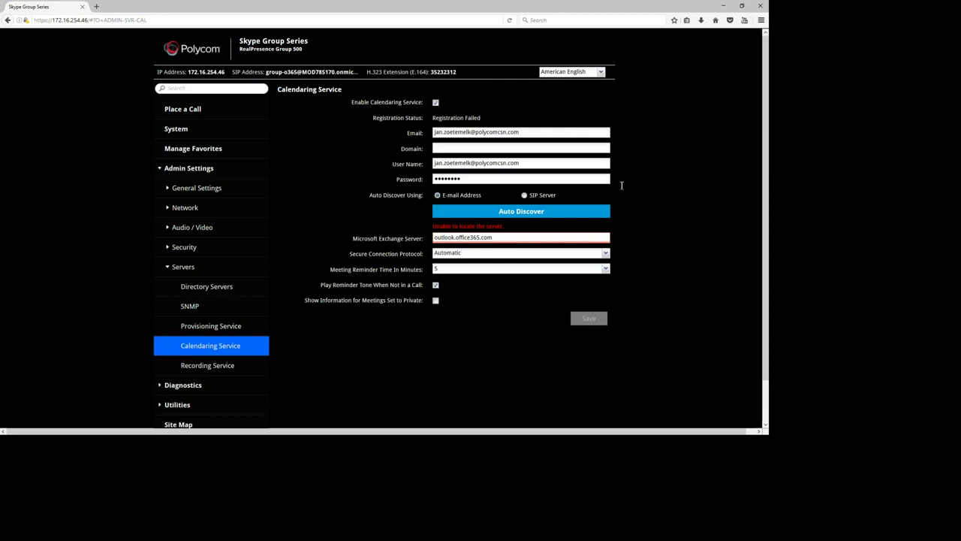
pyautogui.press('Tab')
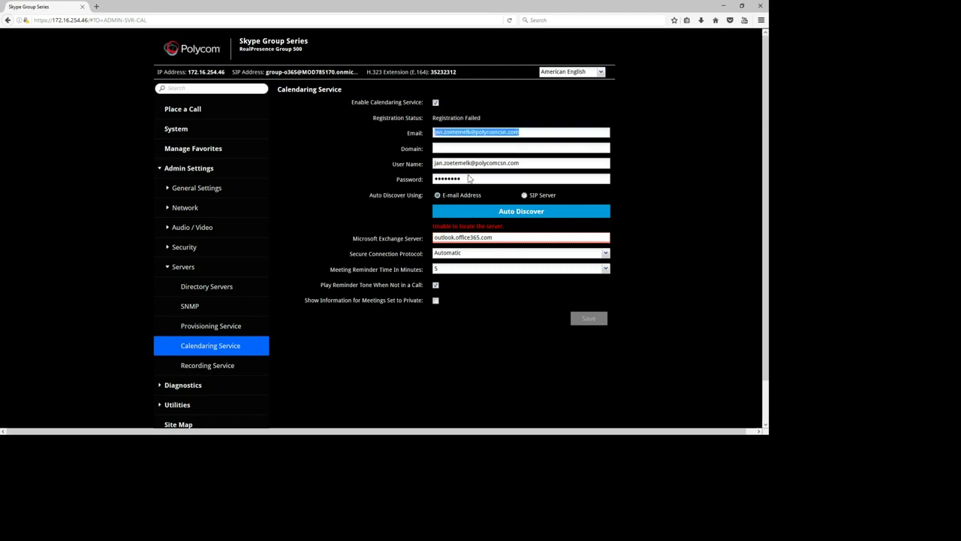
pyautogui.hotkey('ctrl', 'v')
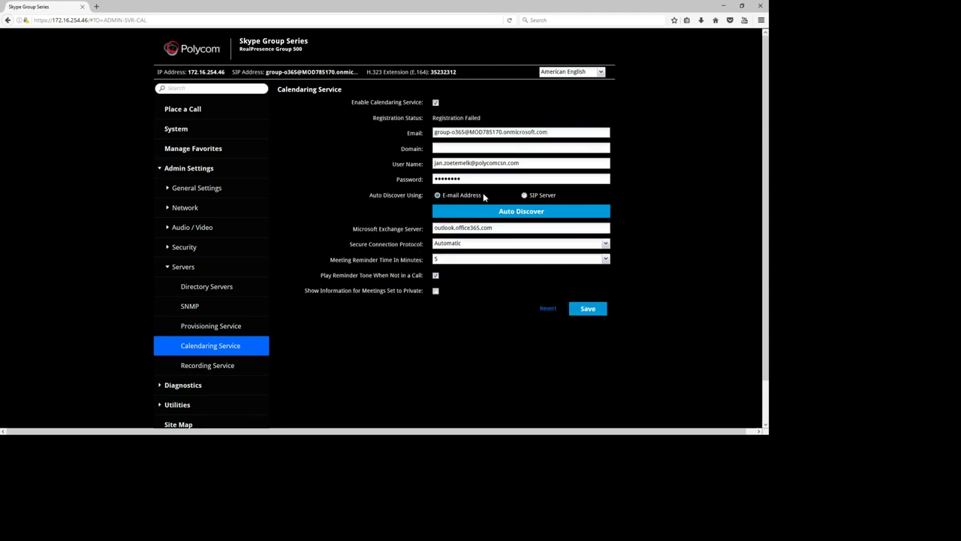
pyautogui.press('Tab')
pyautogui.press('Tab')
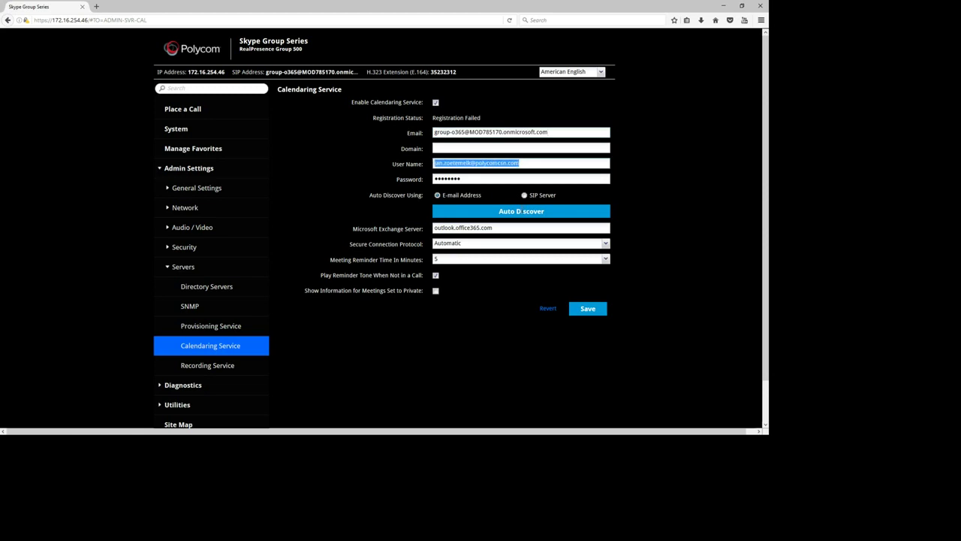
pyautogui.hotkey('ctrl', 'v')
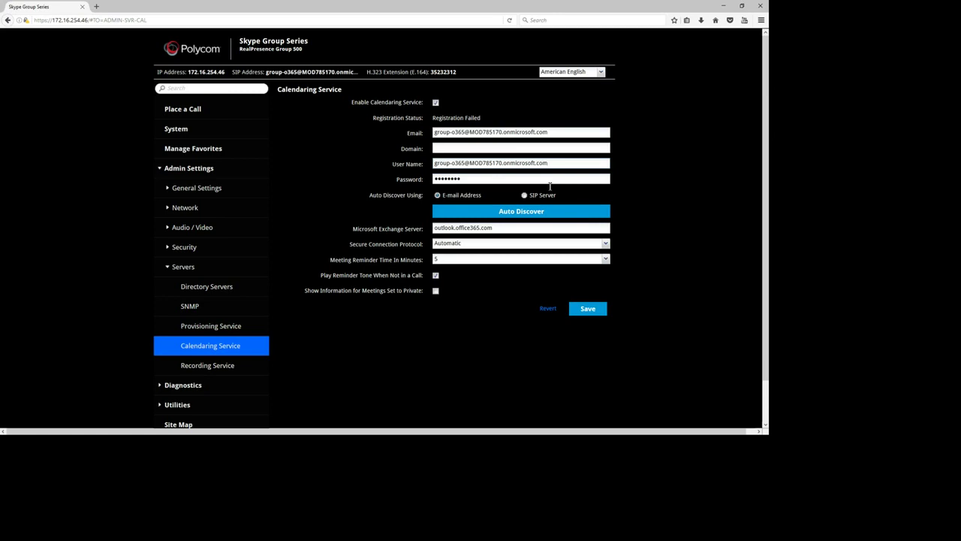
pyautogui.press('Tab')
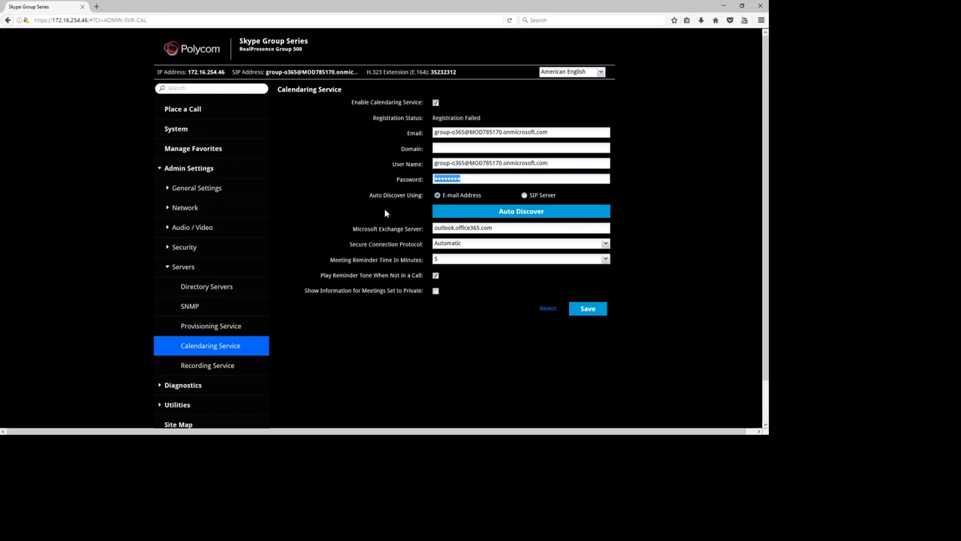
pyautogui.write('•••••••••')
# Save the Calendaring Service settings
pyautogui.press('Return')
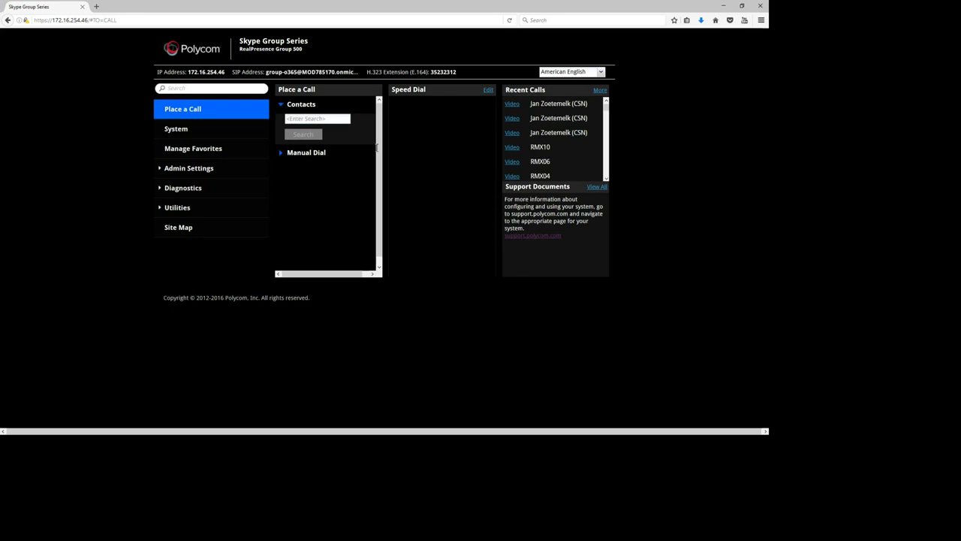
# Search contacts for 'skype' (no matches), then expand the Servers settings section
pyautogui.write('skype')
pyautogui.press('Return')
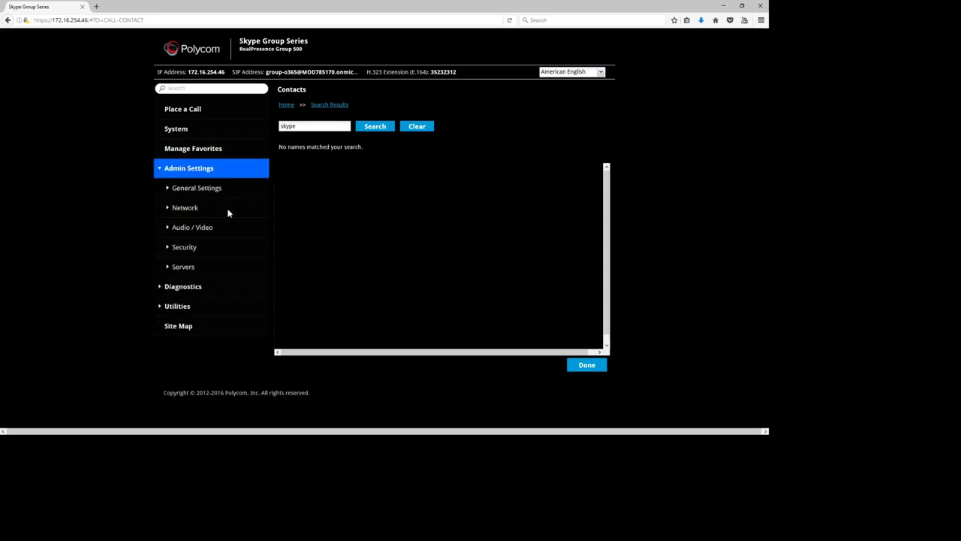
pyautogui.click(225, 266)
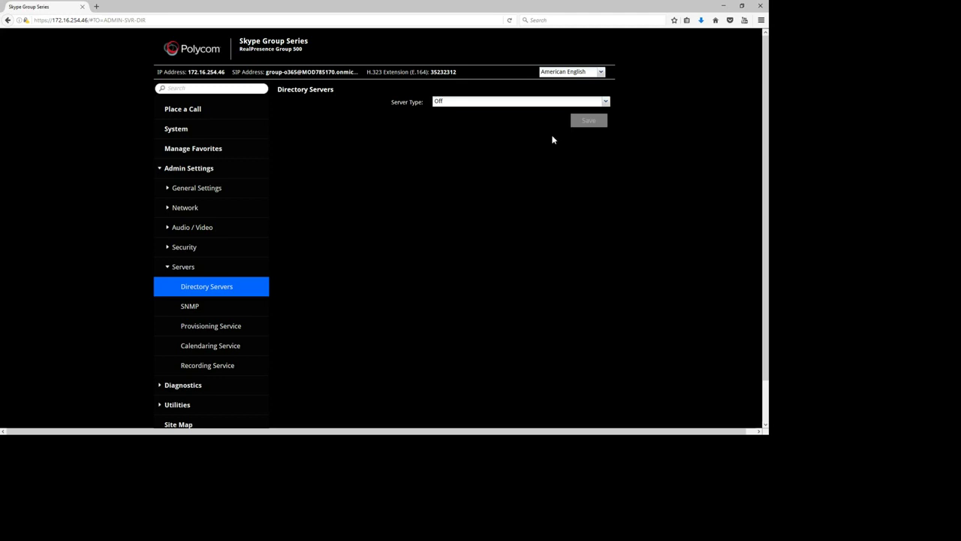
# Set the directory Server Type to Microsoft, keep the Office 365 domain name, and save
pyautogui.click(560, 100)
pyautogui.press('Down')
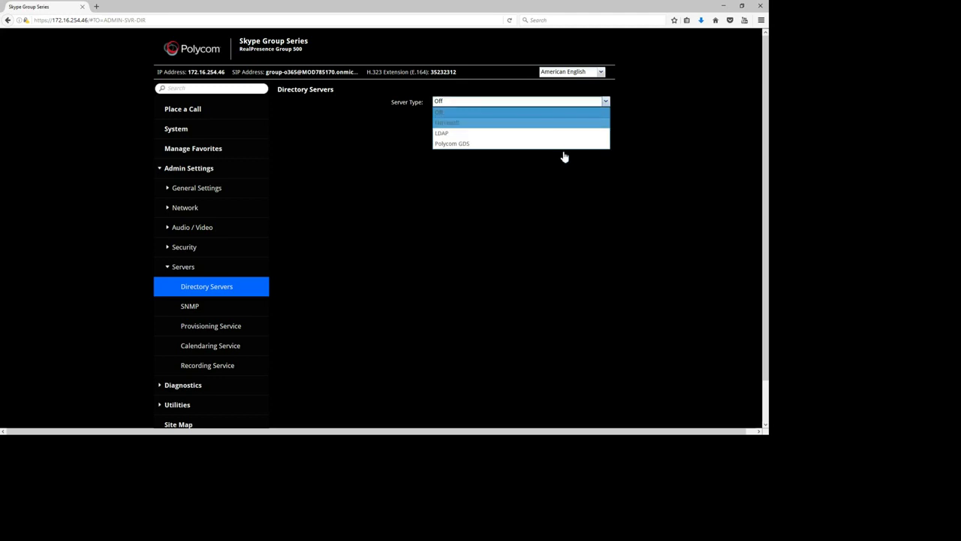
pyautogui.press('Return')
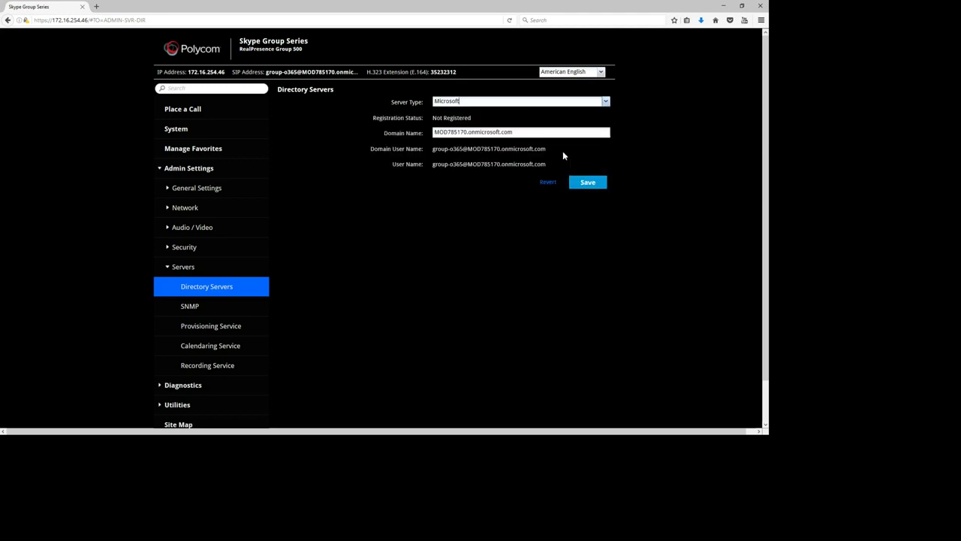
pyautogui.press('Tab')
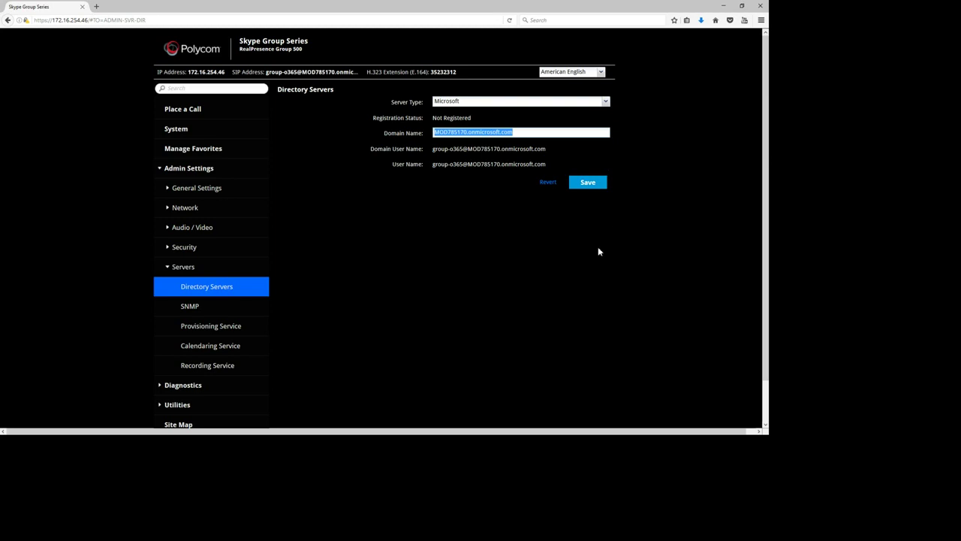
pyautogui.press('Return')
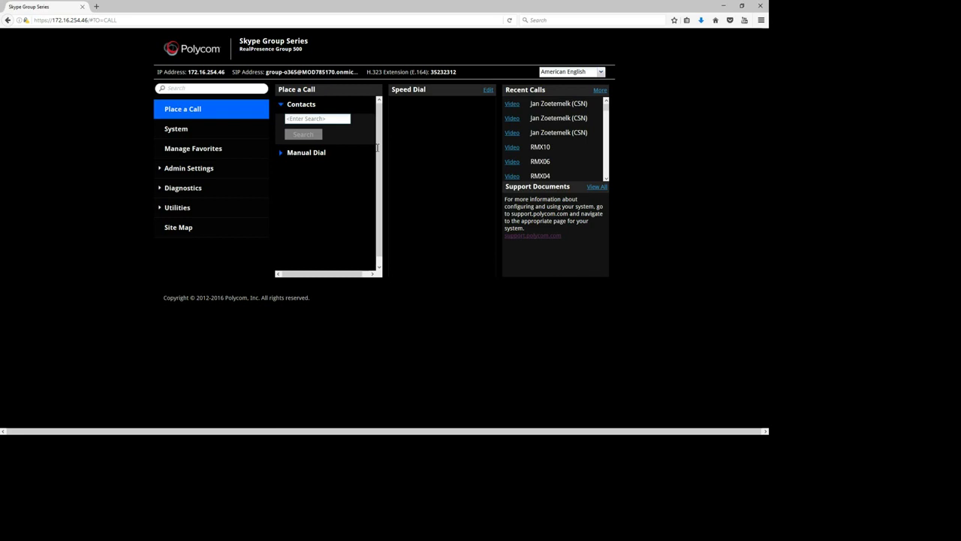
# Search contacts for 'skype', find skype group o365, and close its details page
pyautogui.write('skype')
pyautogui.press('Return')
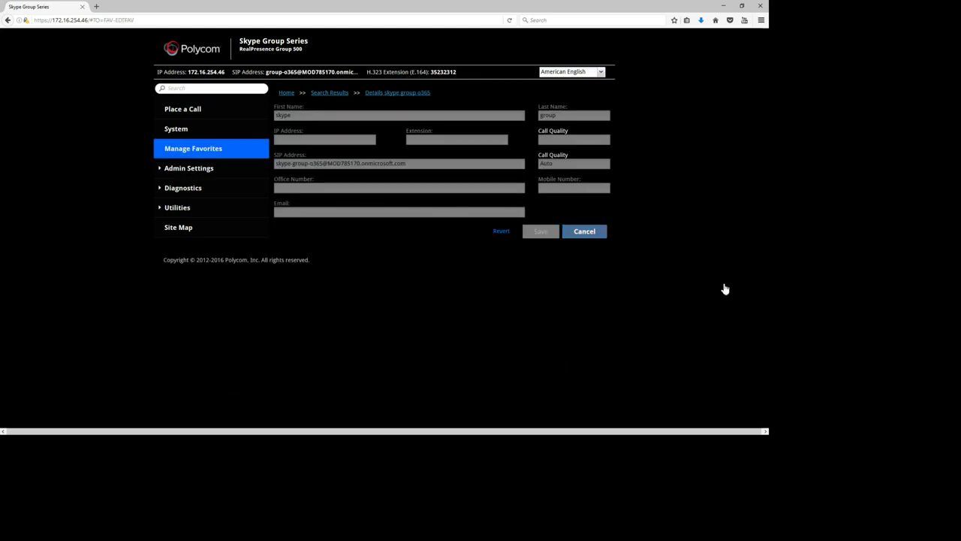
pyautogui.click(584, 231)
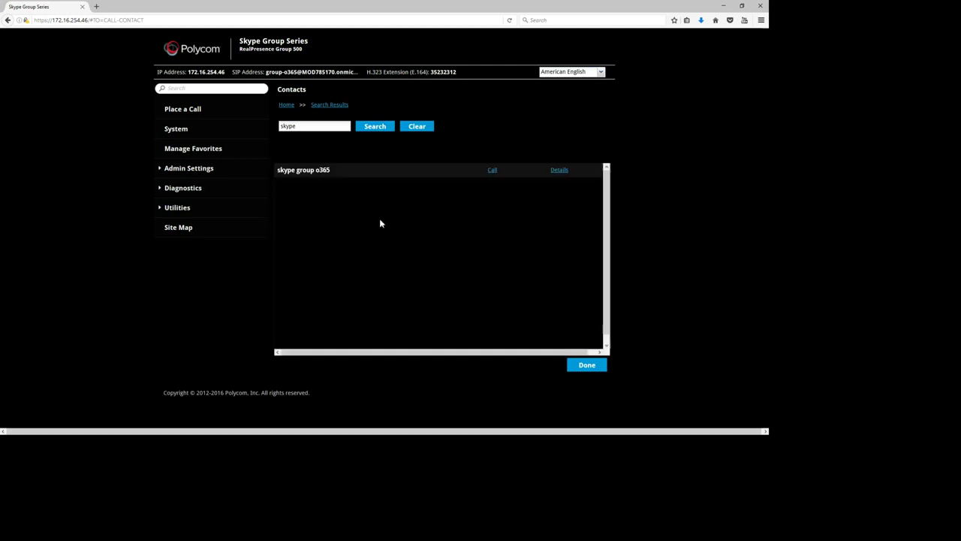